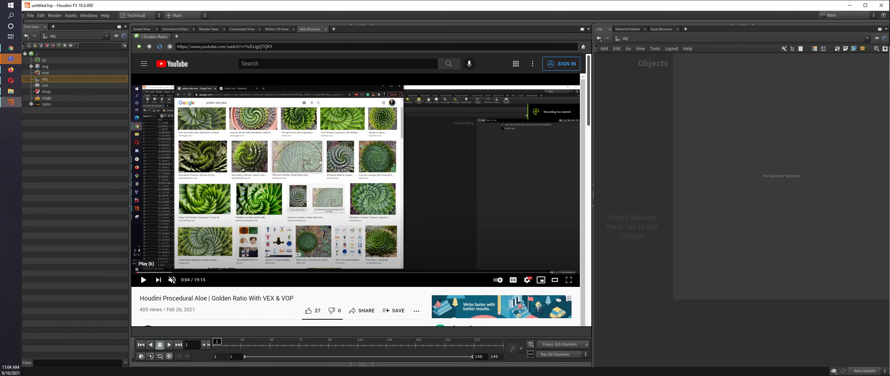
Watch the golden ratio reference video near its end, then narrow the page and show the Scene View
left_click(143, 279)
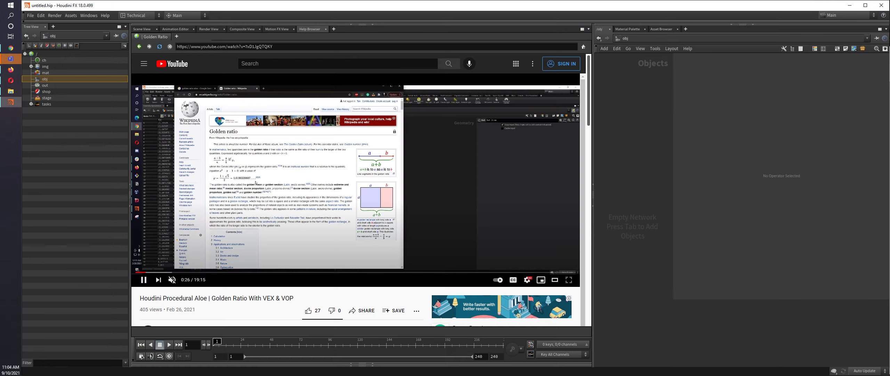
left_click(564, 272)
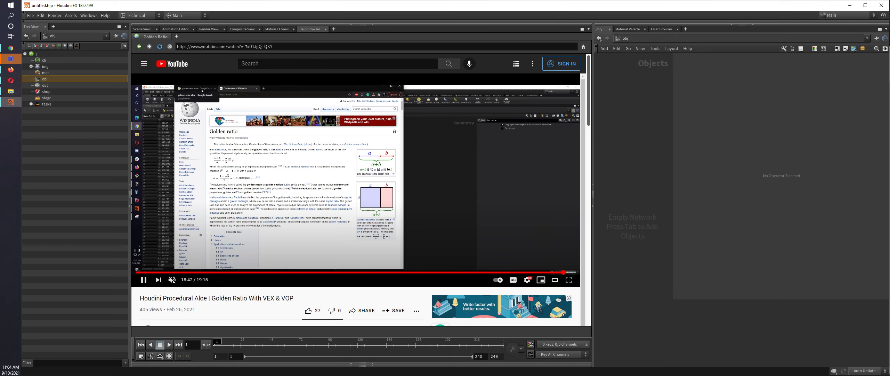
key("space")
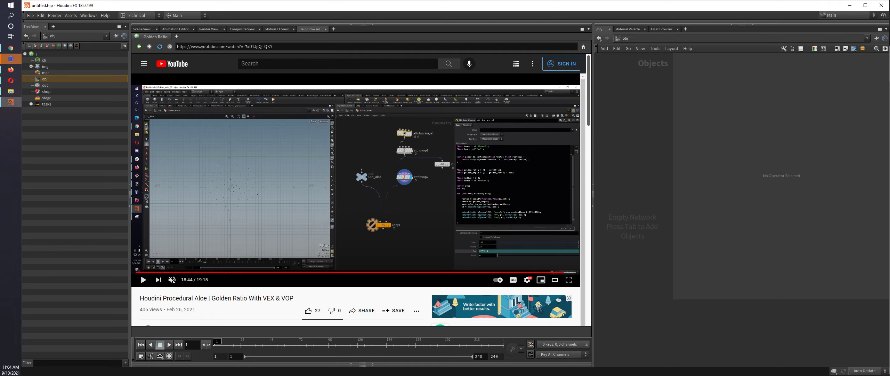
left_click_drag(593, 195, 443, 195)
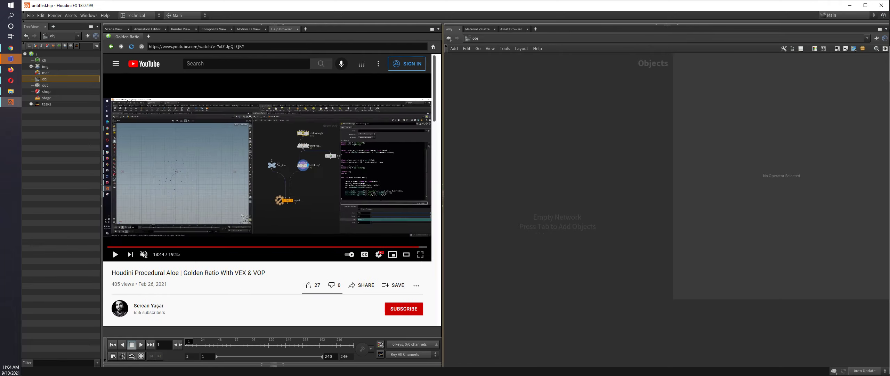
left_click(113, 29)
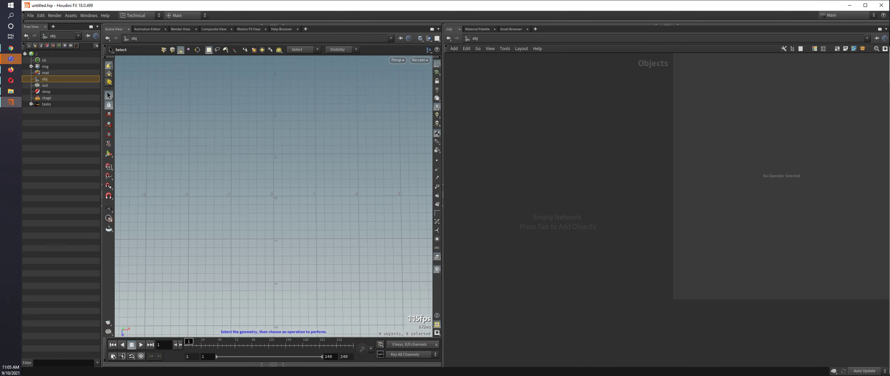
Create a geo1 geometry object in /obj and dive inside it
key("Tab")
key("Return")
left_click(541, 219)
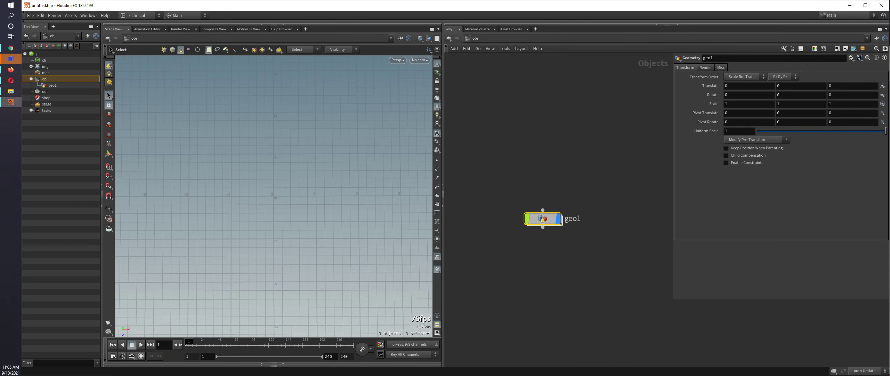
left_click_drag(458, 179, 497, 191)
double_click(497, 192)
Place a pig head test node inside geo1, then delete it
key("Tab")
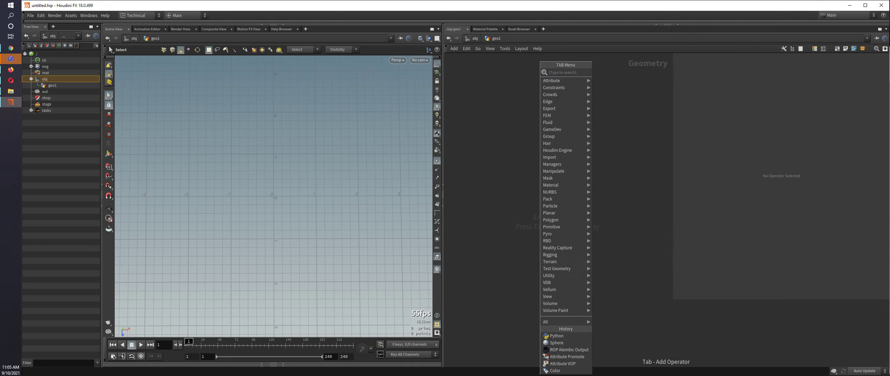
left_click(612, 79)
left_click(540, 230)
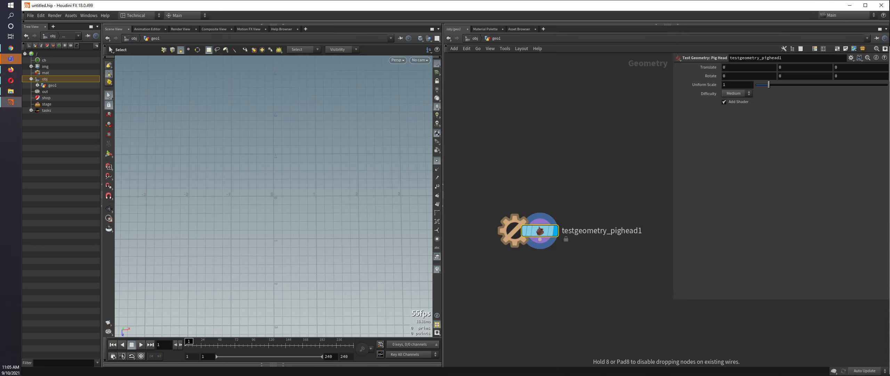
key("Delete")
Add a python1 Python SOP to geo1 and start editing its code
key("Tab")
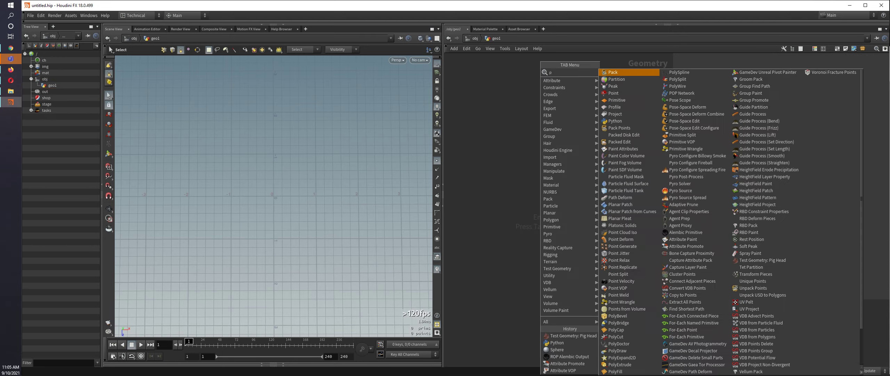
type("pytn")
key("Return")
left_click(538, 234)
scroll(550, 231, "up", 2)
scroll(550, 231, "up", 2)
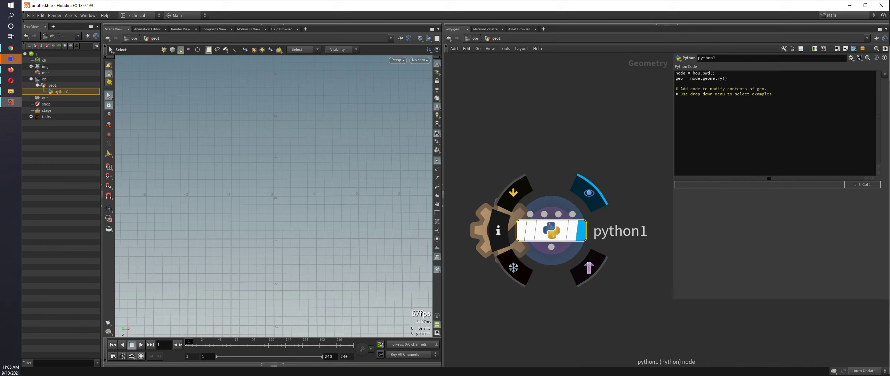
scroll(551, 230, "up", 2)
left_click(695, 105)
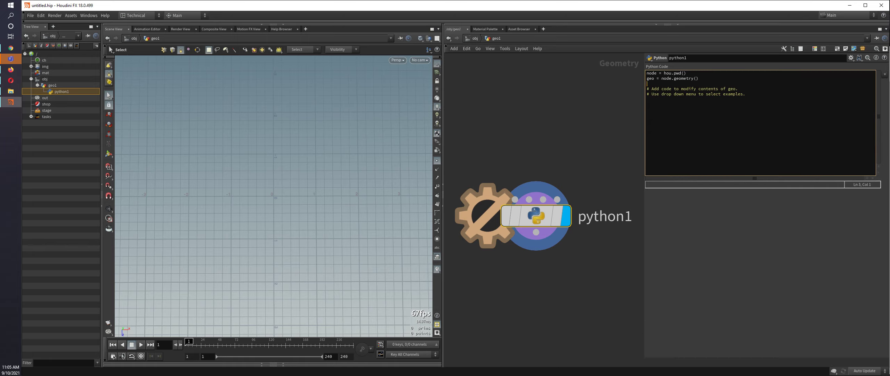
Add the line 'from math import radians, sqrt, sin, cos' to the code
key("Up")
key("Up")
key("Up")
key("Down")
key("Down")
key("Down")
type("from ")
type("math import ")
type("radians, sq")
type("rt, ")
type("sin,")
type(" cos")
key("Return")
key("Return")
Set numpoints = 1000, angle = 137.5, cval = .1, and begin a for loop over range(numpoints)
type("nump")
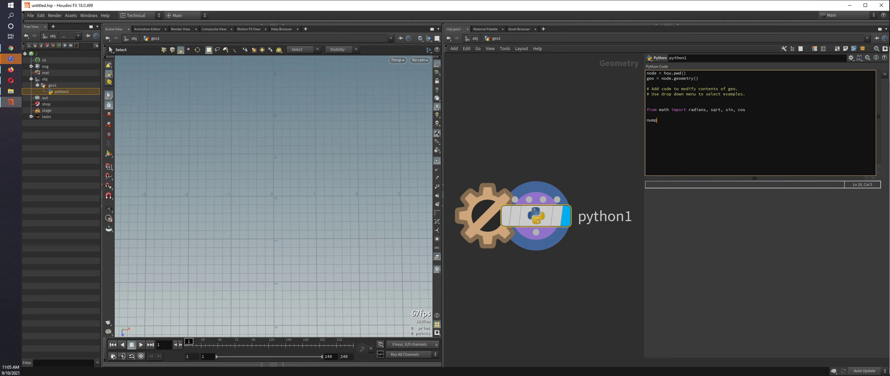
type("oints")
type(" = 100")
type("0")
key("Return")
type("angle = ")
type("137.")
type("5")
key("Return")
type("val ")
type("= .1")
key("Return")
type("r i ")
type("in")
type("range")
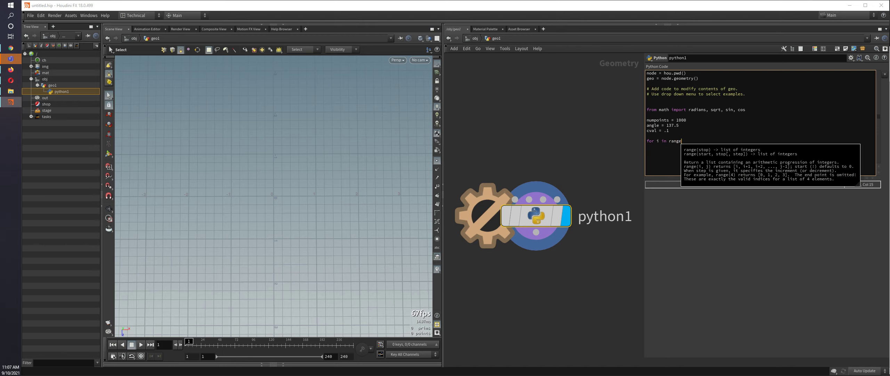
type("(n")
type("umpi")
Finish 'for i in range(numpoints):' and add the theta = radians(i * angle) line
key("BackSpace")
type("o")
type("ints")
type("):")
key("Return")
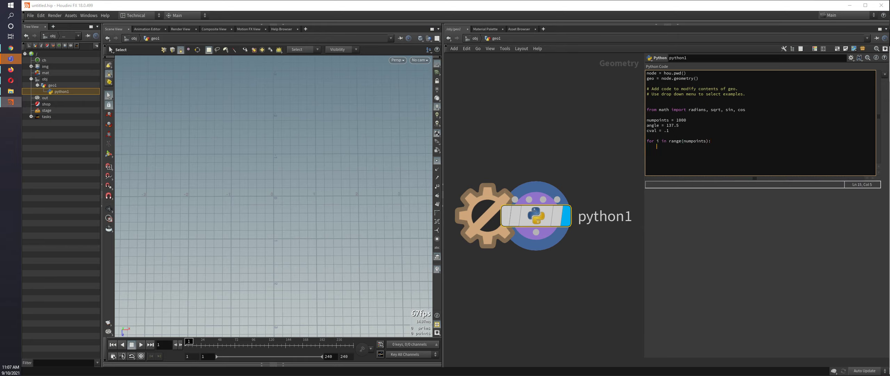
type("the")
type("ta = ")
type("radins")
type("ngle")
key("Return")
Fix the 'radins' typo and add x = cval * sqrt(i) * cos(theta)
left_click(674, 141)
key("Down")
key("Right")
type("a")
key("Down")
type("x = ")
type("cval")
type(" * sqr")
type("t(")
type("i) * ")
type("co")
type("s(theta")
type(")")
key("Return")
Add z = cval * sqrt(i) * sin(theta) and y = 0 to the loop
left_click_drag(676, 146, 719, 146)
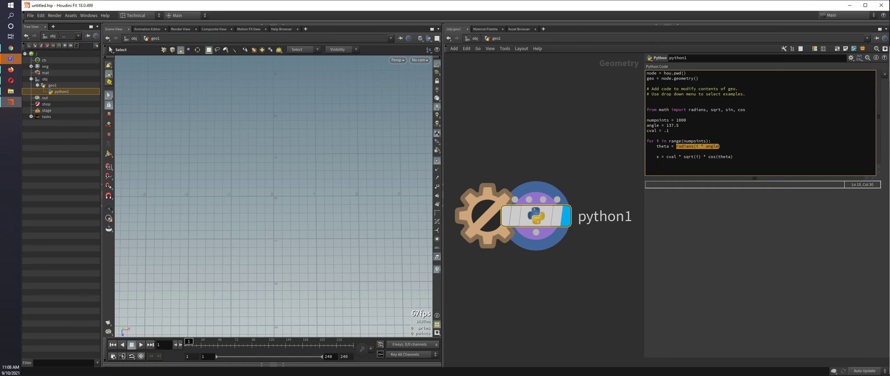
key("Right")
key("Return")
type("cva")
type("* s")
type("(")
type("i0")
type(") * ")
type("sin(")
type("the")
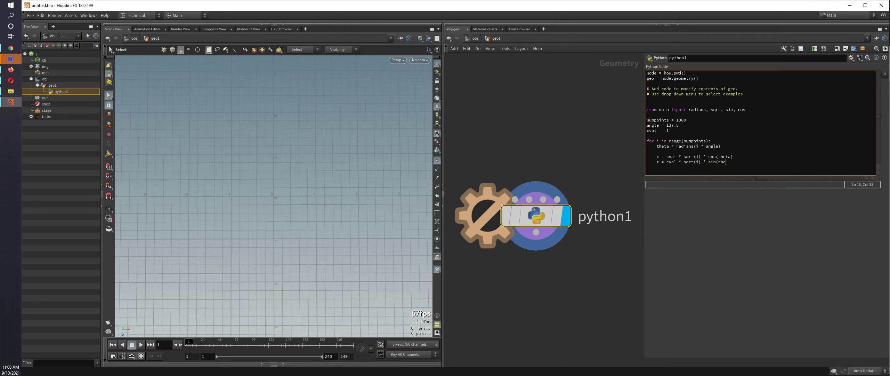
type("ta)")
key("Return")
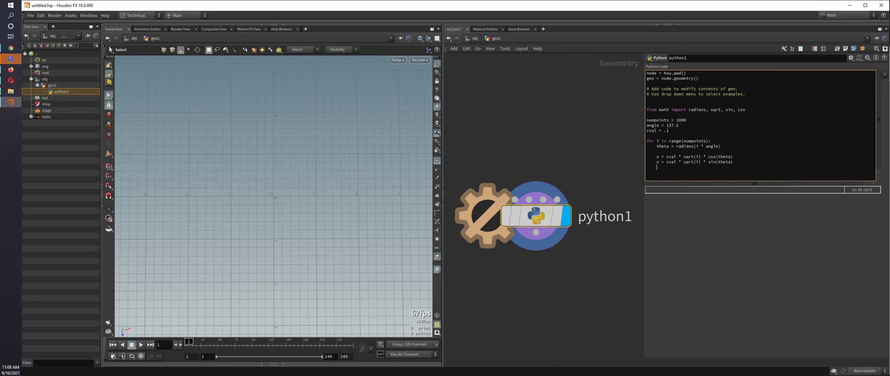
type("y =0")
key("Return")
key("Return")
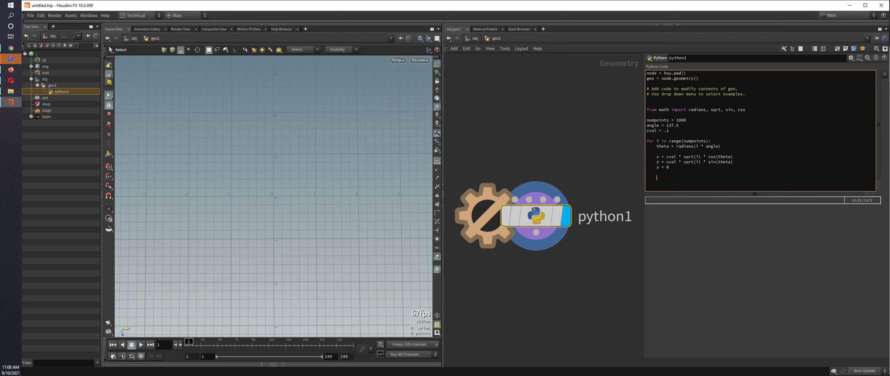
Build position = (x,y,z), create a point with geo.createPoint(), and setPosition(position)
type("position ")
type("= (")
type("x,y,z,")
type(")")
key("Return")
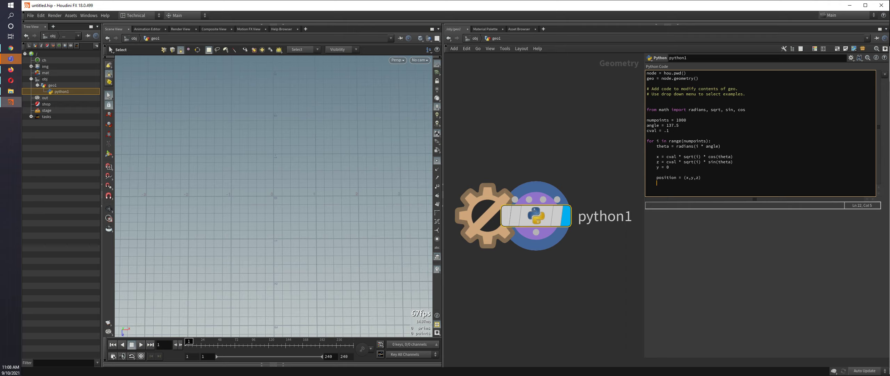
key("Return")
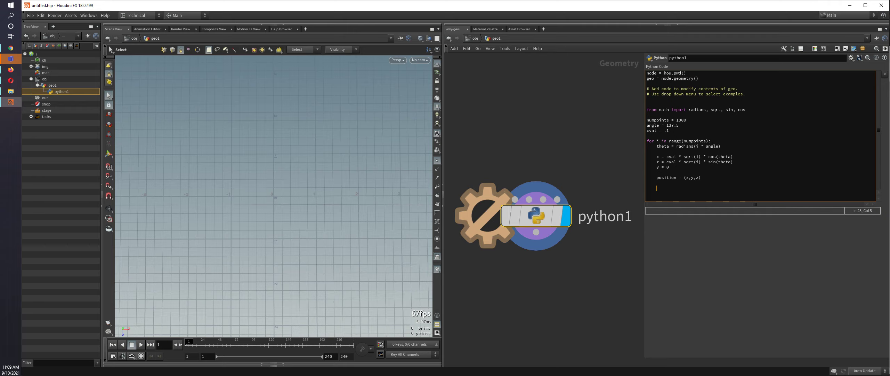
type("point = ")
type("geo.createPo")
type("int()")
key("Return")
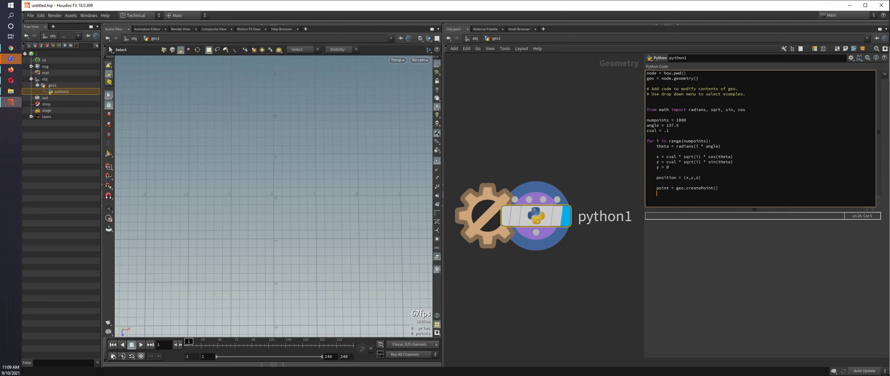
type("point.")
type("setPo")
type("sition(po")
type("sition")
Apply the code so the 1000-point golden-angle spiral appears in the viewport
key("ctrl+Return")
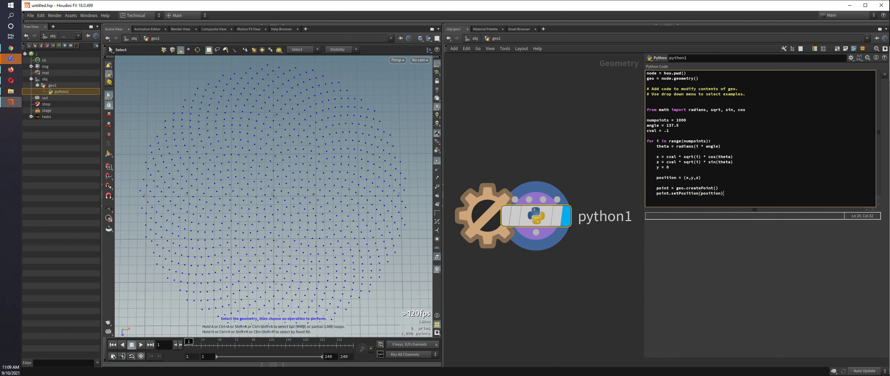
left_click(437, 186)
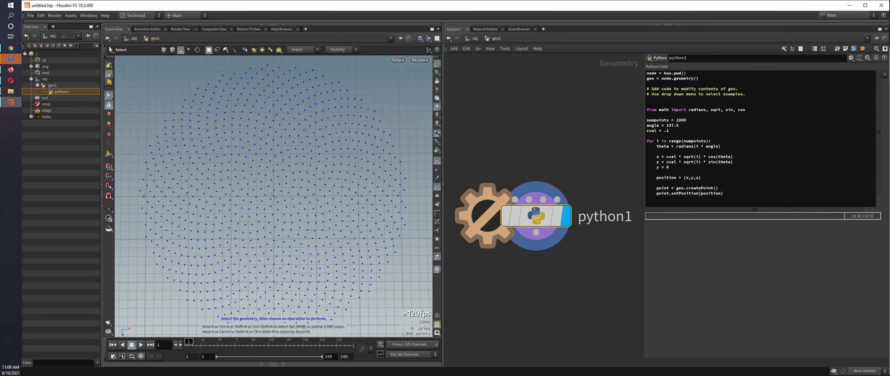
left_click(438, 186)
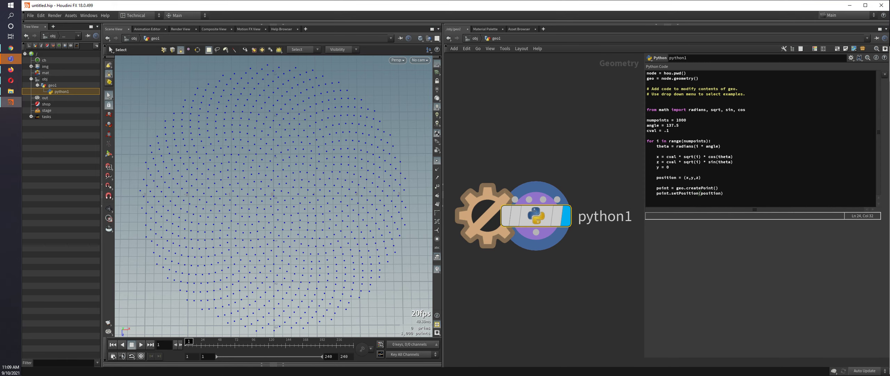
Retype numpoints as 1000 and change cval from .1 to .05
left_click(687, 120)
key("BackSpace")
type("0")
double_click(667, 131)
type("05")
Try numpoints 10000 with a much smaller cval, then revert to 1000 points and cval .1
key("Up")
key("Up")
key("End")
type("0")
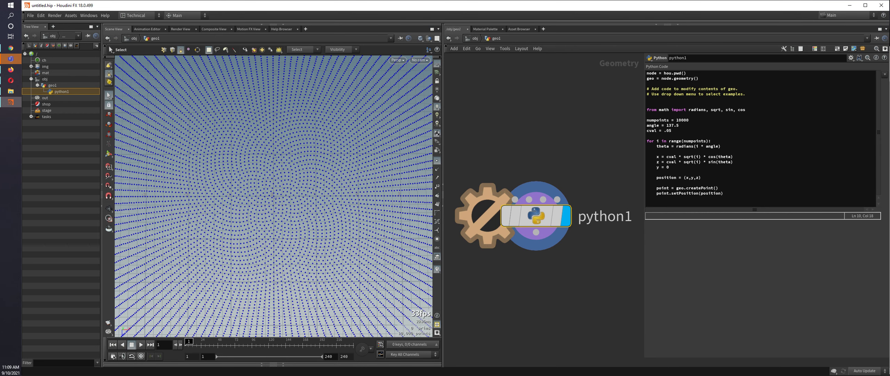
left_click(670, 130)
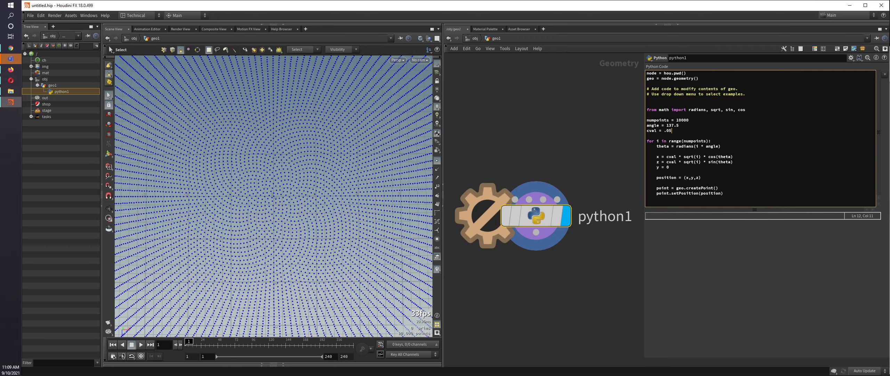
type("0")
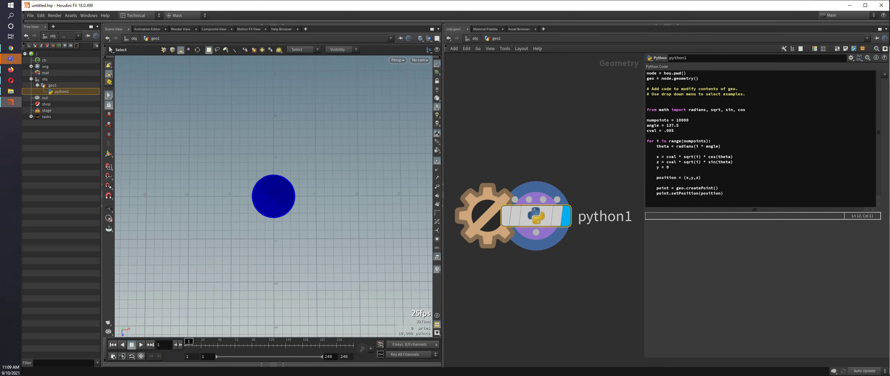
type("1")
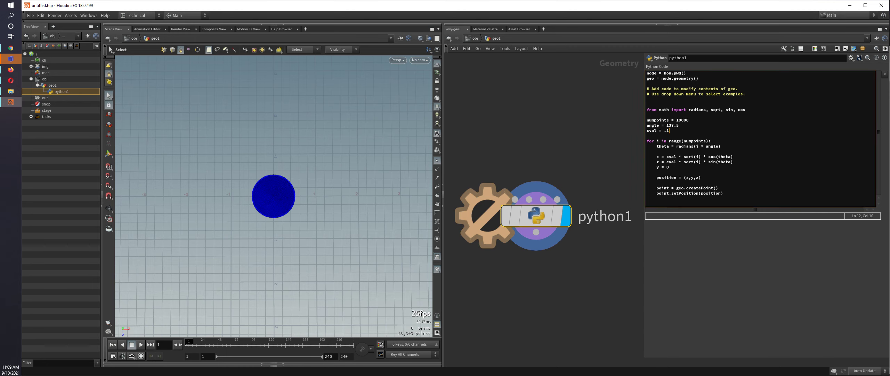
key("BackSpace")
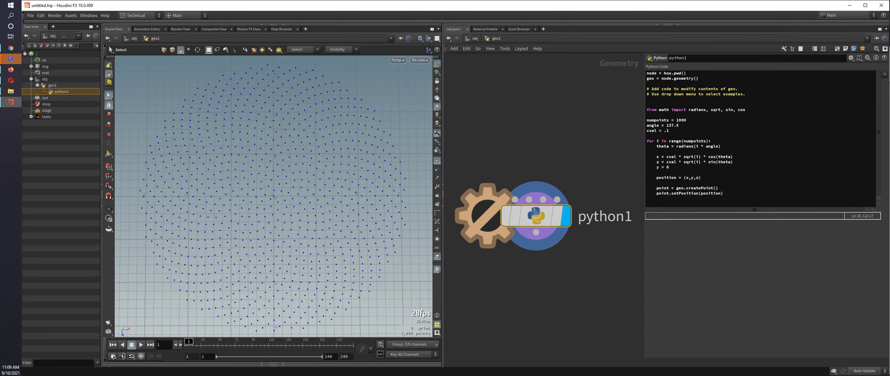
Try angle values 60, 33 and 750, recooking the spiral after each
left_click_drag(679, 125, 670, 125)
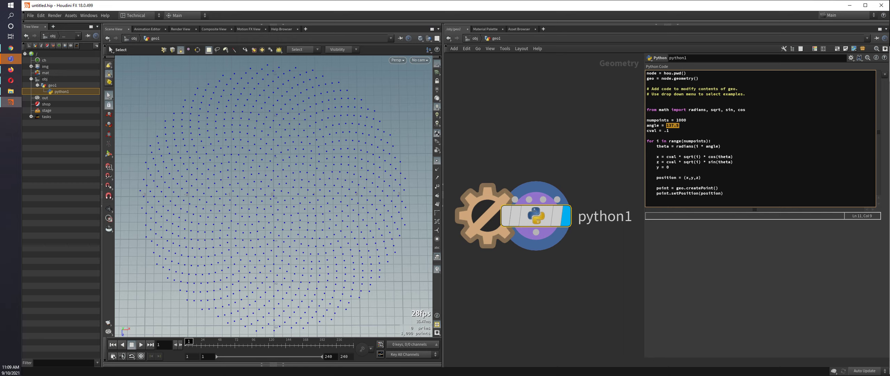
type("60")
key("ctrl+Return")
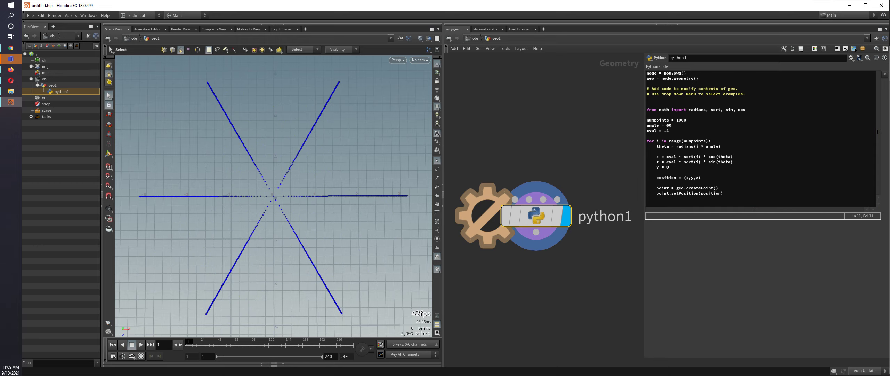
left_click_drag(667, 125, 672, 125)
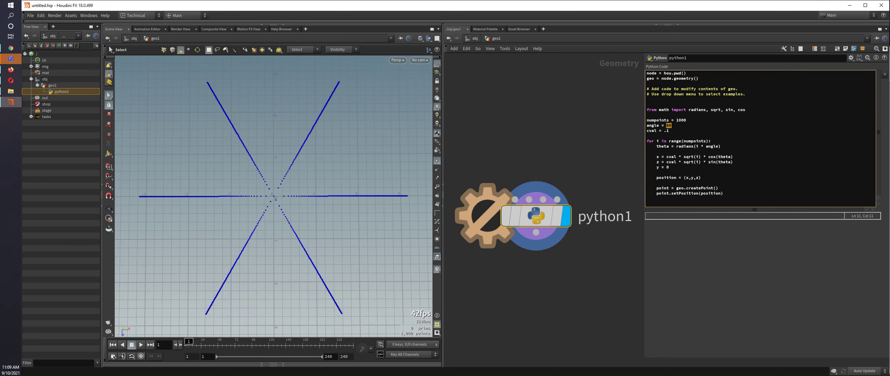
type("33")
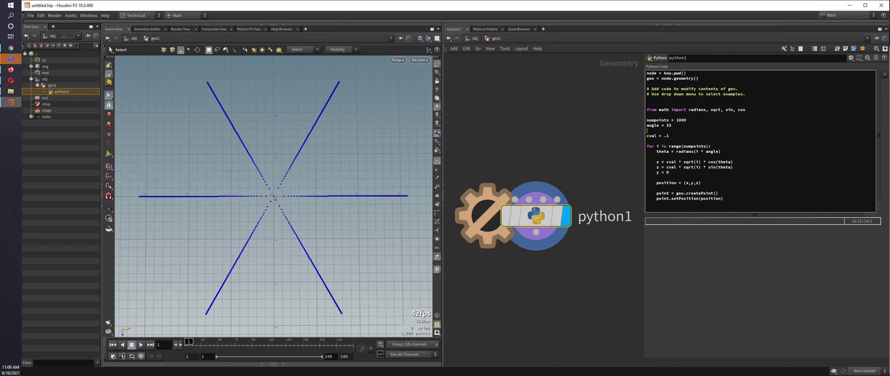
key("ctrl+Return")
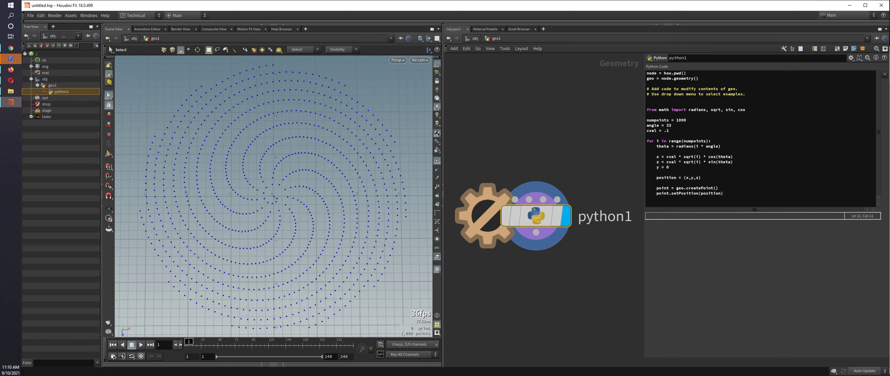
double_click(669, 125)
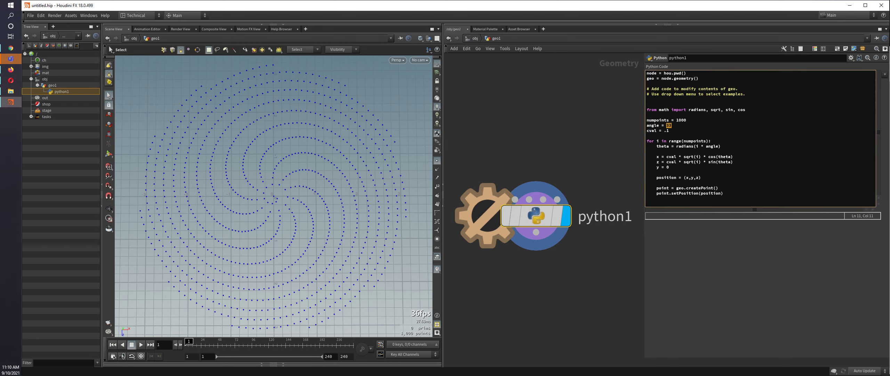
type("750")
key("ctrl+Return")
Try angles 751, 5 and 6, finally setting the angle to 98 for curved spiral arms
left_click_drag(671, 125, 674, 126)
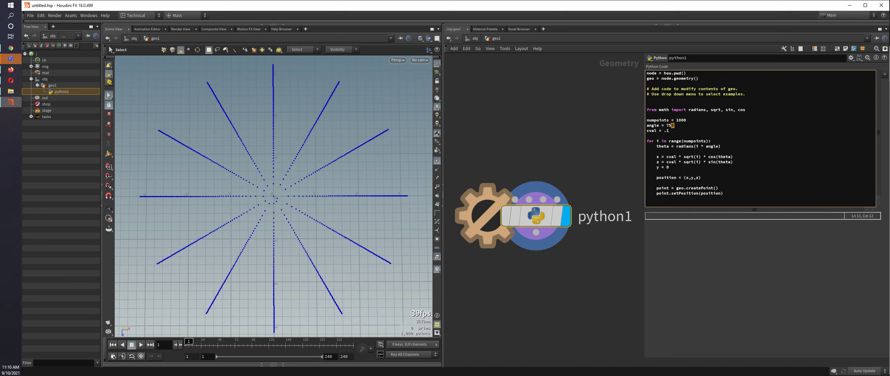
key("ctrl+Return")
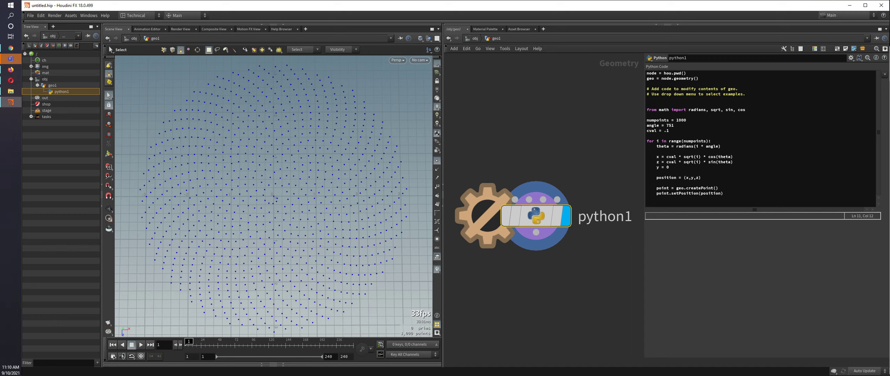
left_click_drag(666, 125, 675, 126)
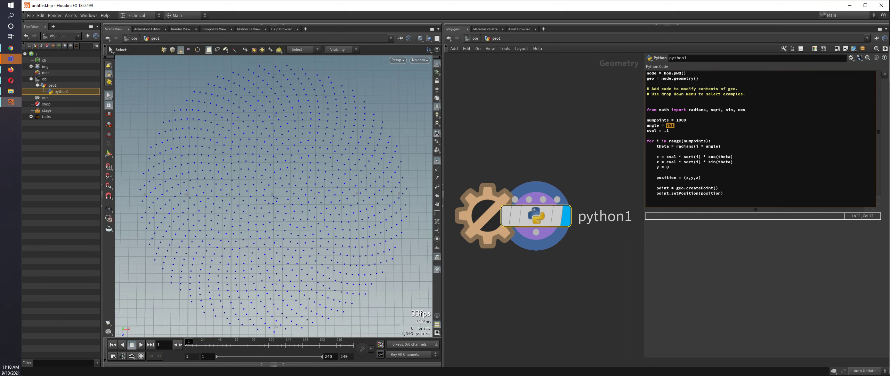
type("5")
key("ctrl+Return")
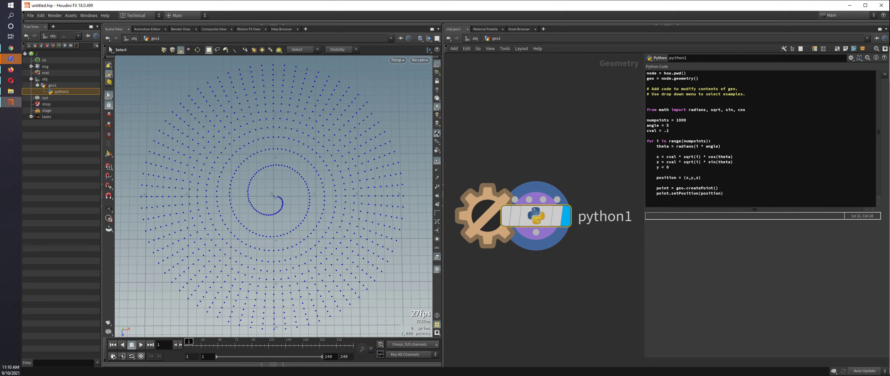
double_click(667, 125)
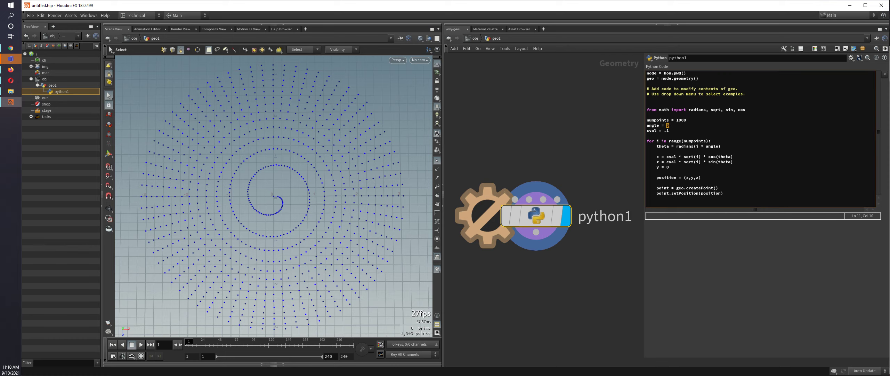
type("6")
key("ctrl+Return")
double_click(667, 125)
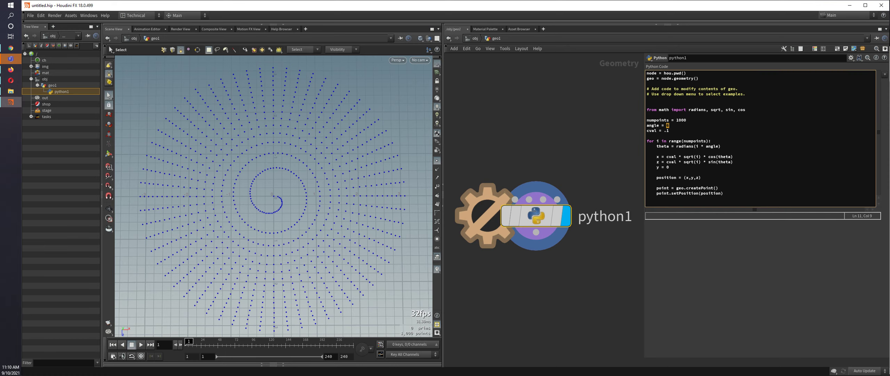
type("98")
key("ctrl+Return")
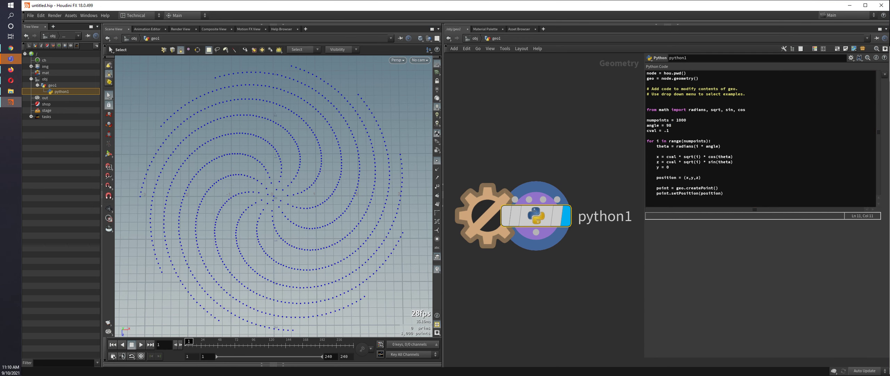